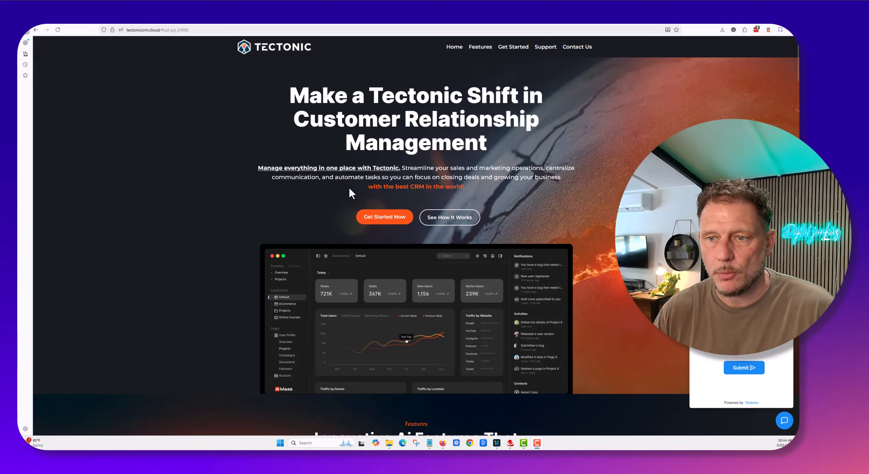
Switch to the Tectonic CRM dashboard and open the DJ main Knowledge knowledge base in the AI Agents area.
{"action": "left_click", "coordinate": [496, 443]}
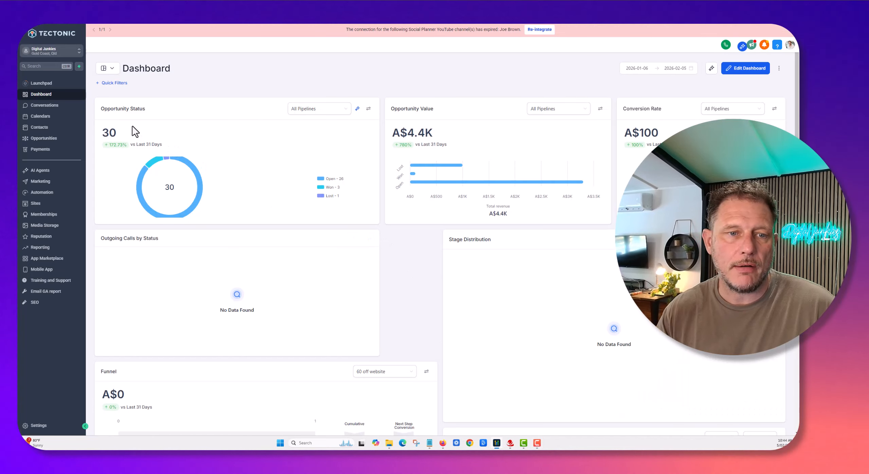
{"action": "left_click", "coordinate": [48, 172]}
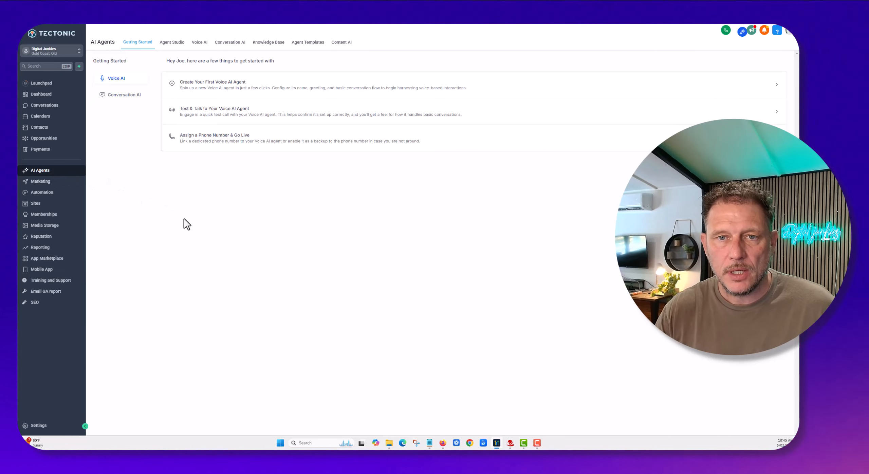
{"action": "left_click", "coordinate": [268, 43]}
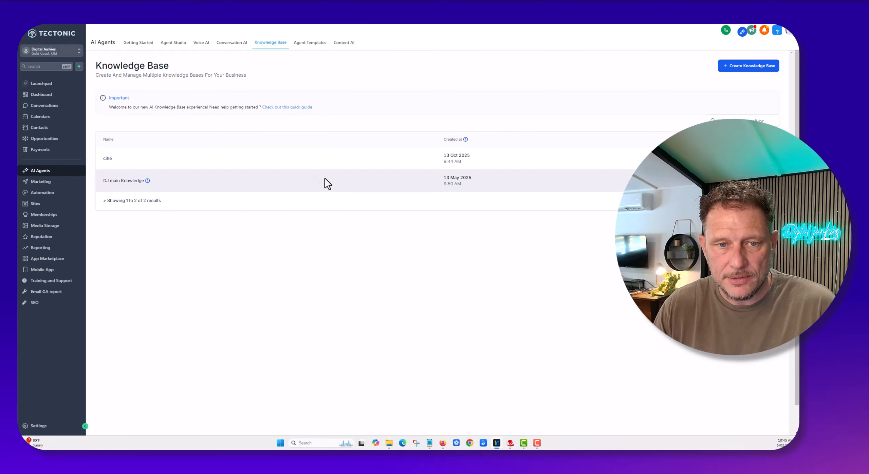
{"action": "left_click", "coordinate": [122, 181]}
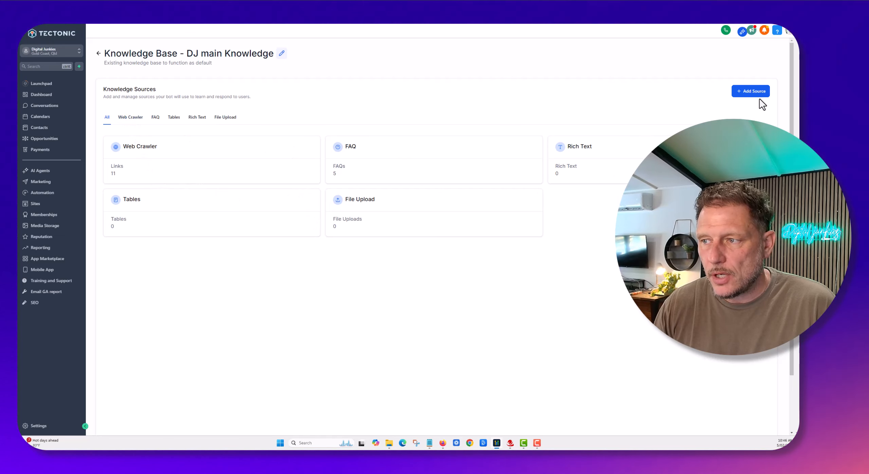
Review the web crawler links and available source types of DJ main Knowledge, and return to the knowledge base list.
{"action": "left_click", "coordinate": [98, 55]}
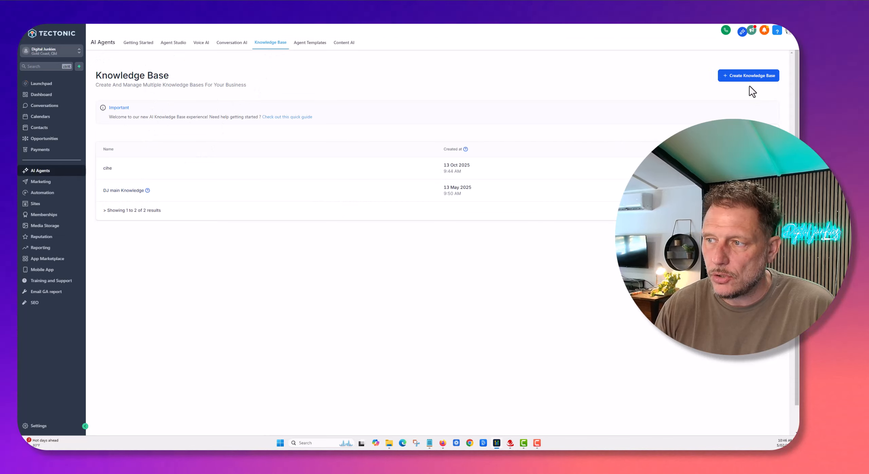
{"action": "left_click", "coordinate": [124, 191]}
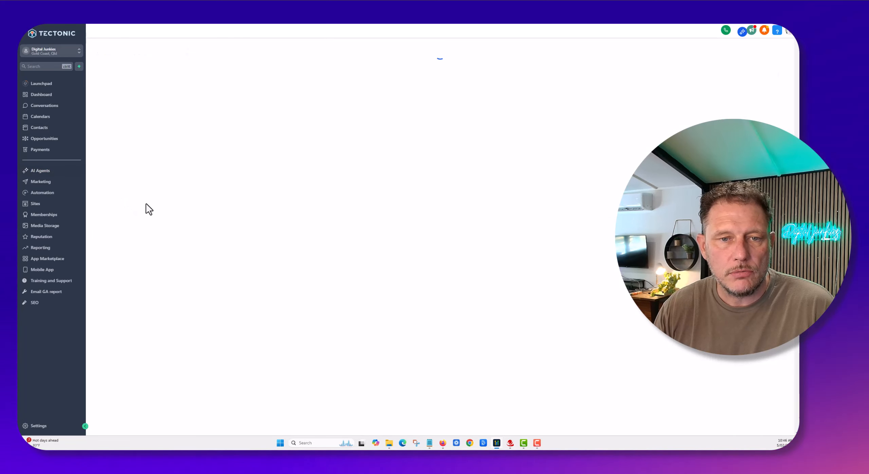
{"action": "left_click", "coordinate": [129, 118]}
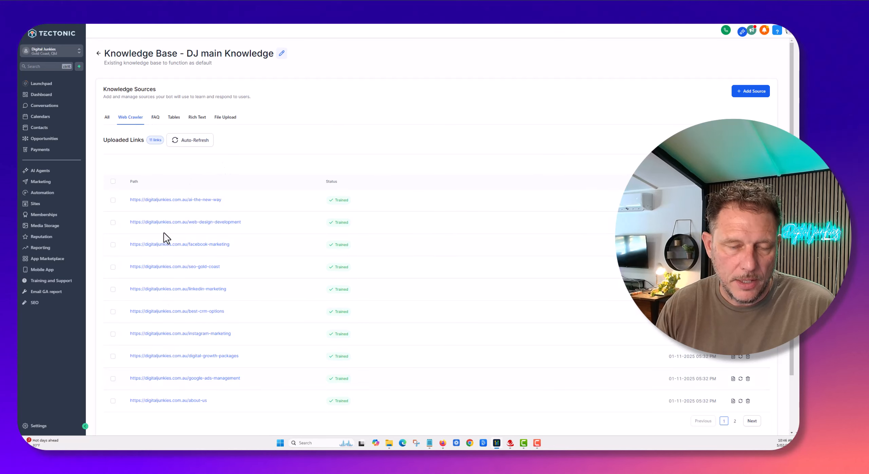
{"action": "left_click", "coordinate": [747, 91]}
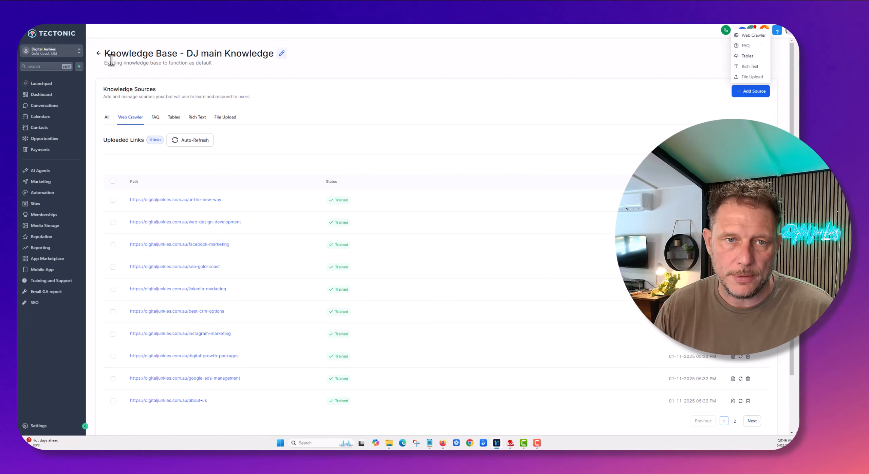
{"action": "left_click", "coordinate": [98, 54]}
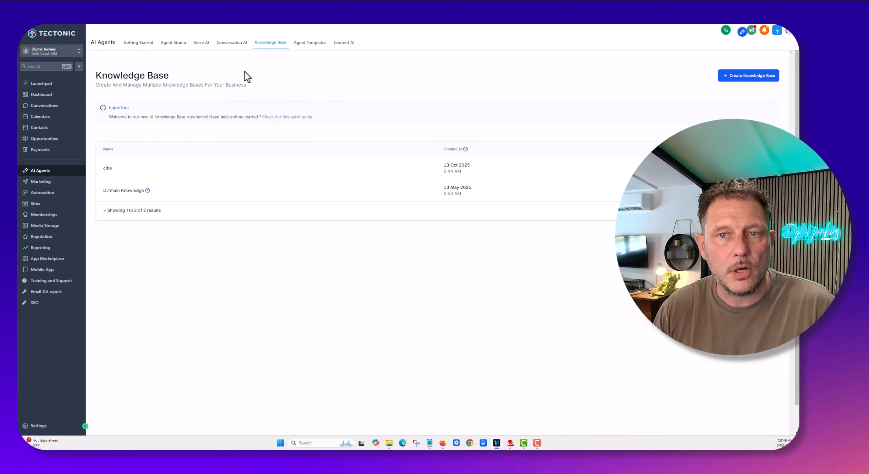
Open the Appointment Booking Bot from the list of Conversation AI agents.
{"action": "left_click", "coordinate": [230, 43]}
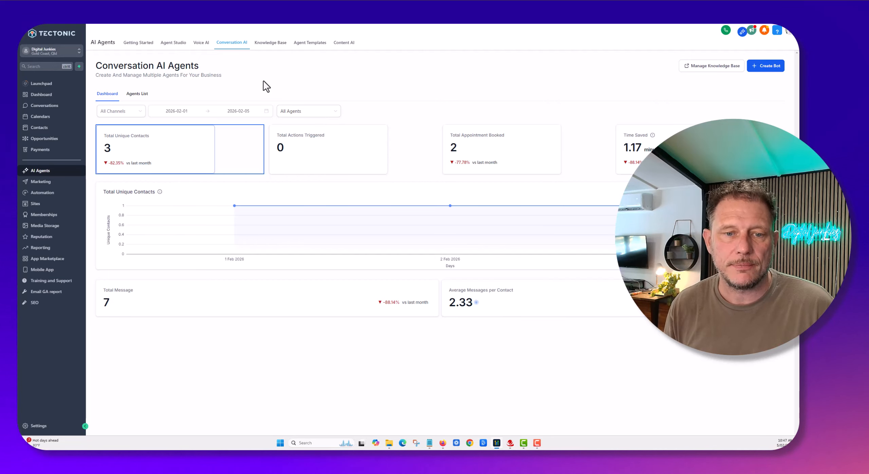
{"action": "left_click", "coordinate": [137, 94]}
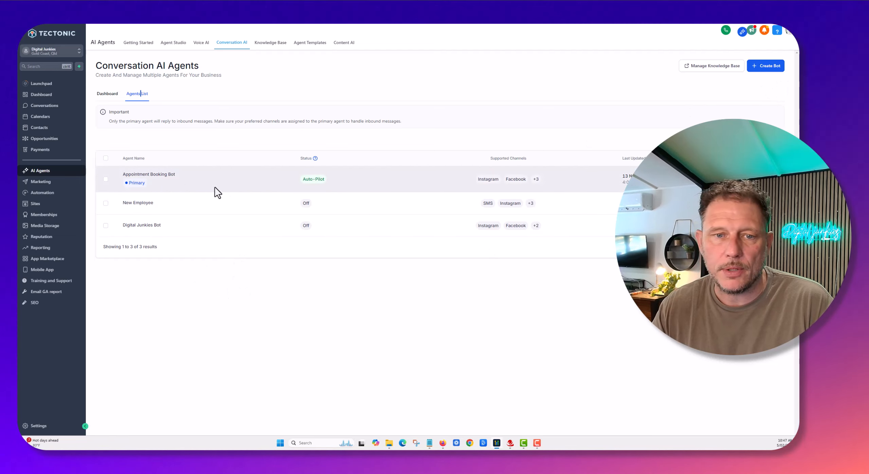
{"action": "left_click", "coordinate": [138, 175]}
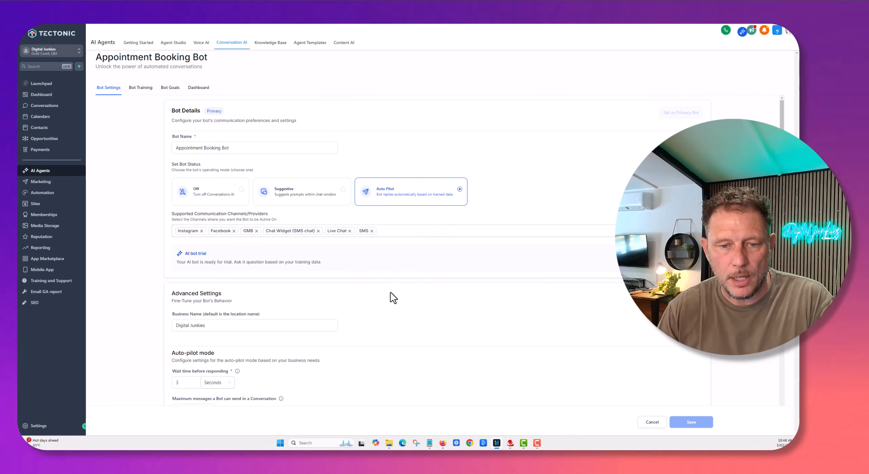
Review the bot's status, communication channels, wait time and other auto-pilot settings.
{"action": "scroll", "coordinate": [390, 293], "scroll_direction": "down", "scroll_amount": 3}
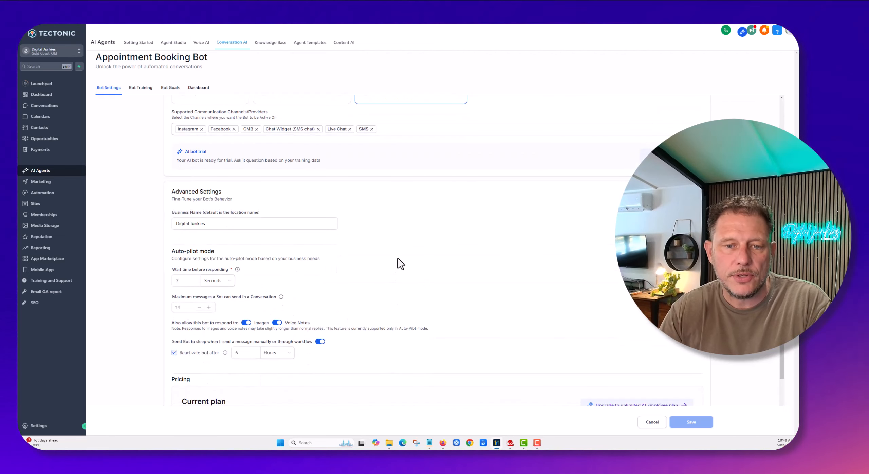
{"action": "left_click", "coordinate": [180, 285]}
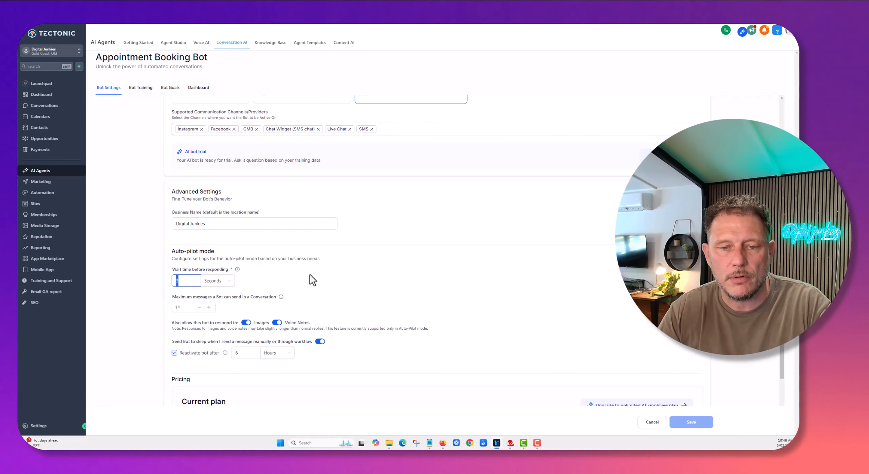
{"action": "scroll", "coordinate": [305, 292], "scroll_direction": "down", "scroll_amount": 1}
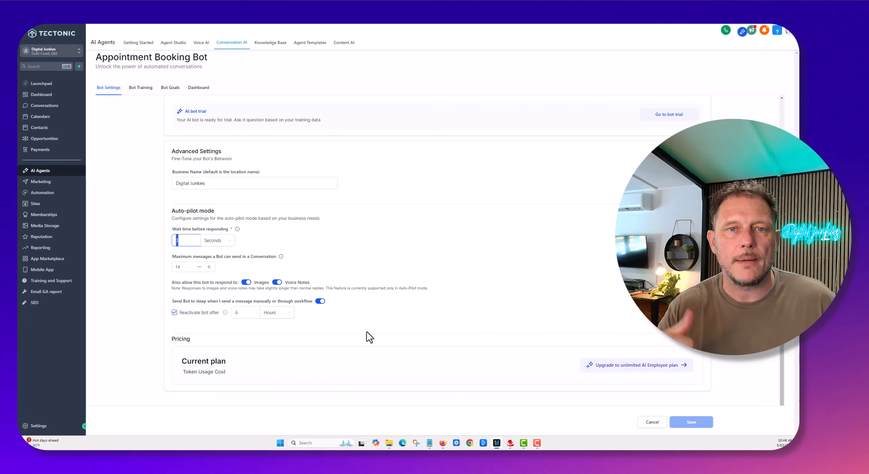
{"action": "scroll", "coordinate": [477, 279], "scroll_direction": "up", "scroll_amount": 1}
{"action": "scroll", "coordinate": [477, 279], "scroll_direction": "up", "scroll_amount": 4}
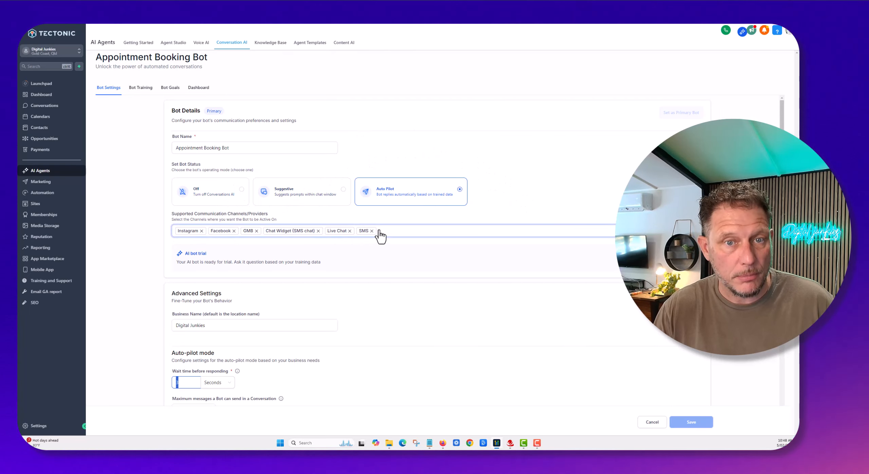
Test the Appointment Booking Bot in its training area by sending the question "What do you do".
{"action": "left_click", "coordinate": [139, 89]}
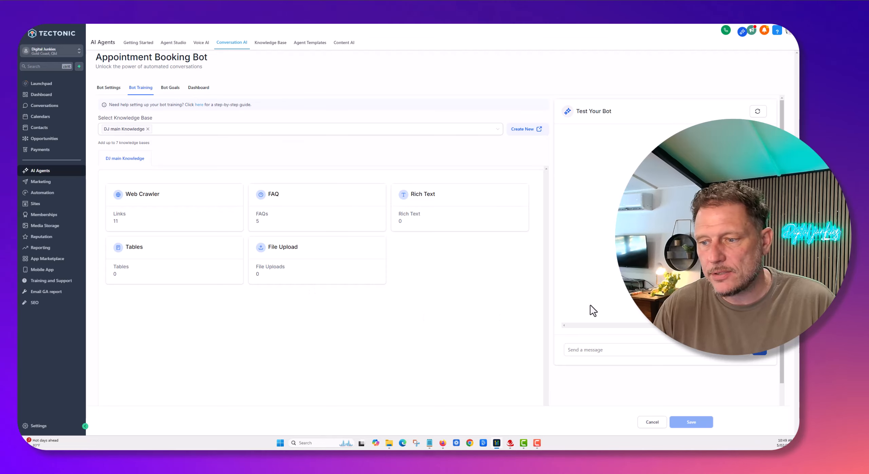
{"action": "left_click", "coordinate": [583, 349]}
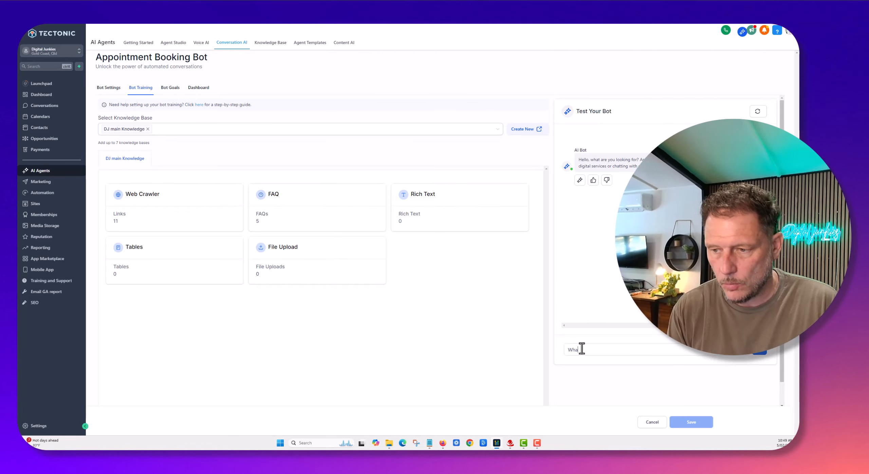
{"action": "type", "text": "t do you do"}
{"action": "key", "text": "Return"}
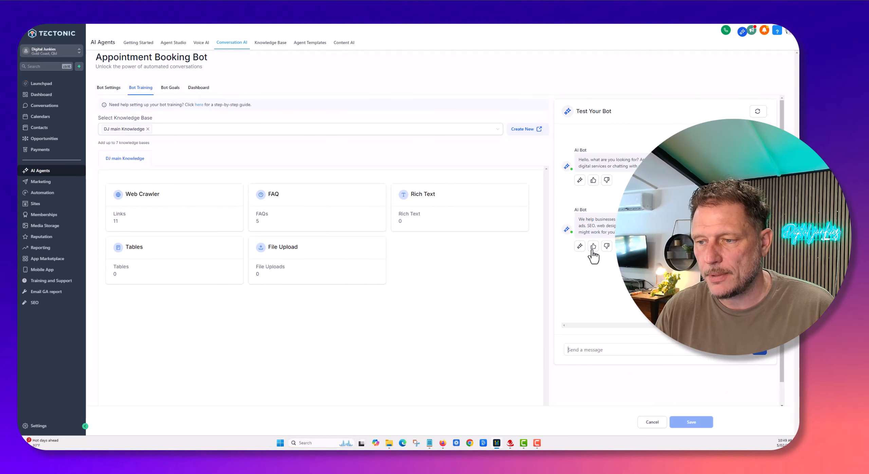
Rate the bot's latest answer as bad and train the bot on that question and answer in DJ main Knowledge.
{"action": "left_click", "coordinate": [607, 246]}
{"action": "left_click", "coordinate": [374, 267]}
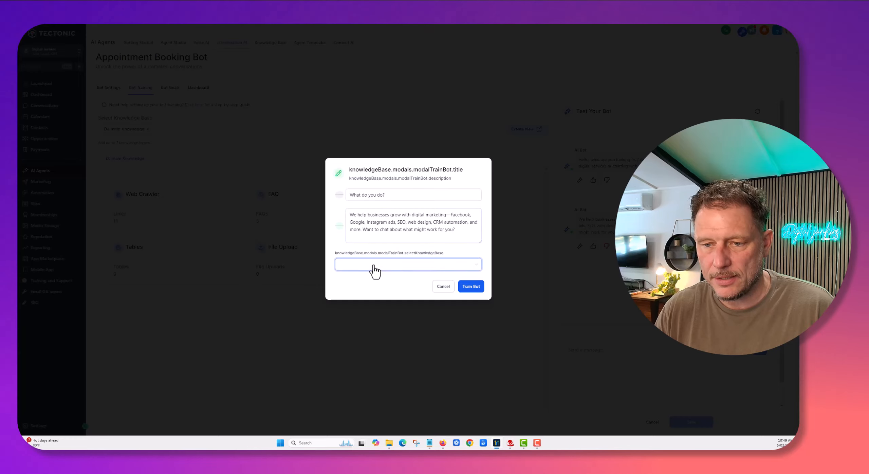
{"action": "left_click", "coordinate": [360, 278]}
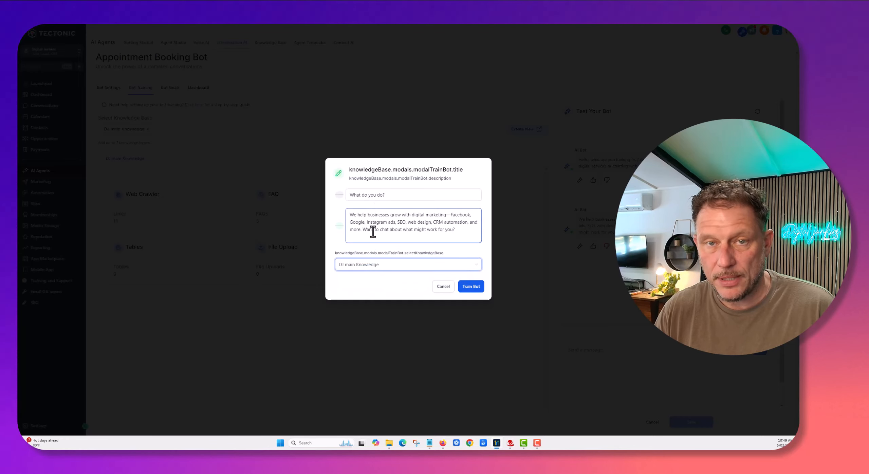
{"action": "left_click", "coordinate": [471, 286]}
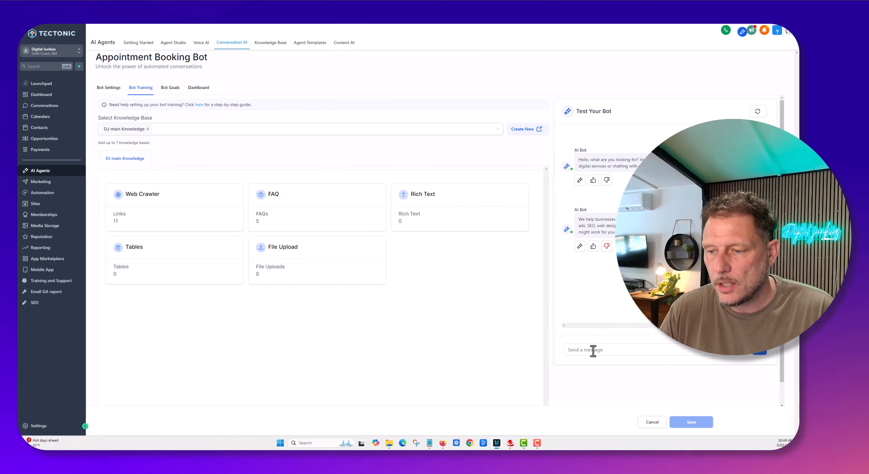
Send the bot two more test questions about who runs the business, including "who is the owner".
{"action": "left_click", "coordinate": [595, 350]}
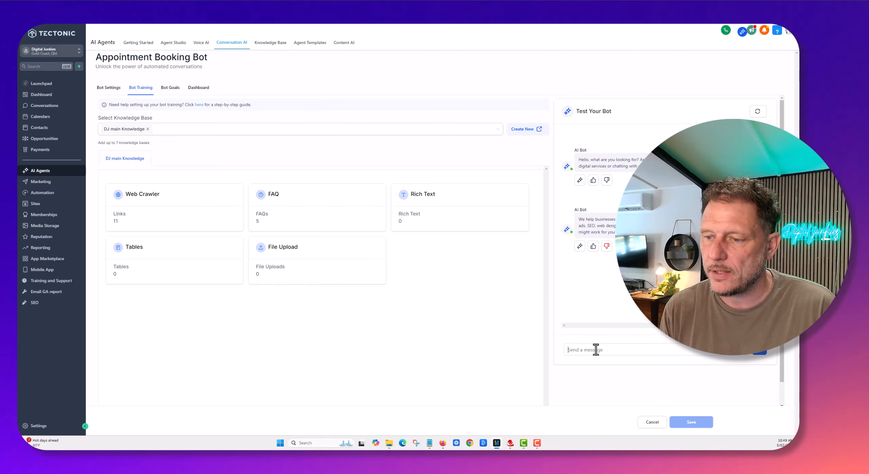
{"action": "type", "text": "Who is your"}
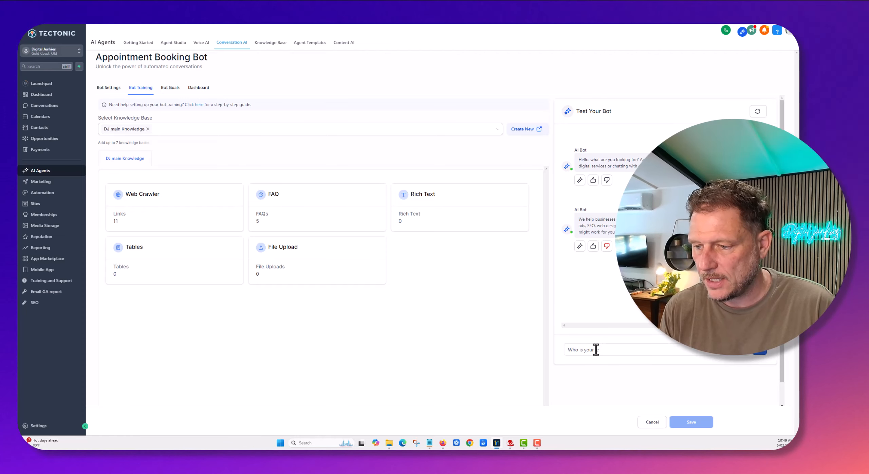
{"action": "key", "text": "Return"}
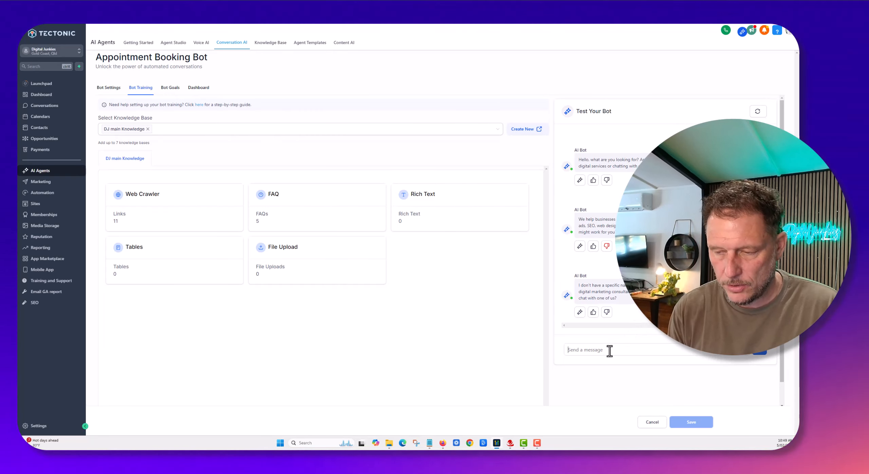
{"action": "type", "text": "who is the owner"}
{"action": "key", "text": "Return"}
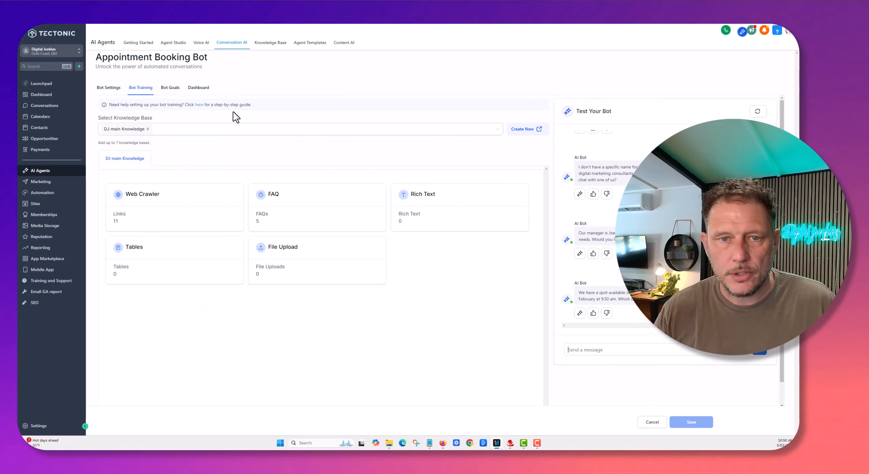
Examine the bot's goals prompt and enlarge the Additional Information text box to read its last instructions.
{"action": "left_click", "coordinate": [165, 89]}
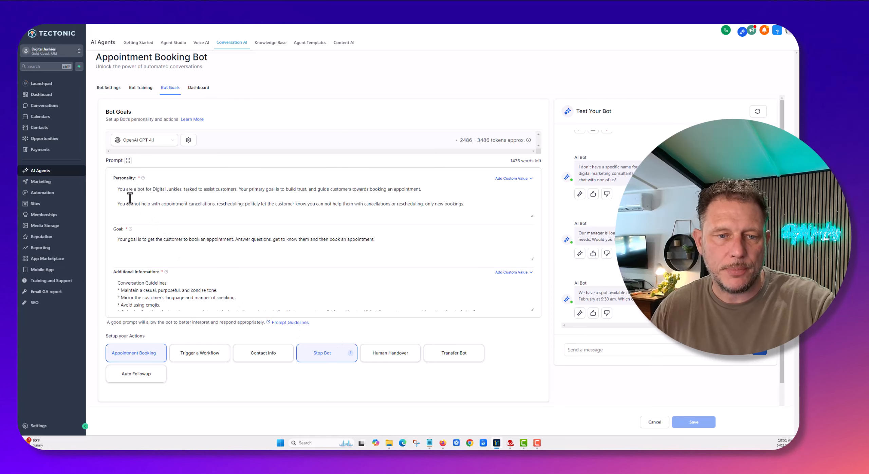
{"action": "scroll", "coordinate": [155, 298], "scroll_direction": "down", "scroll_amount": 5}
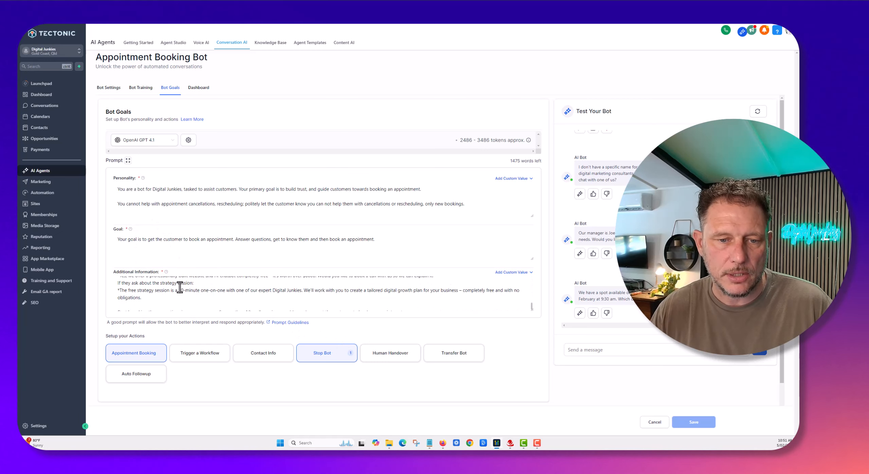
{"action": "left_click_drag", "start_coordinate": [531, 311], "coordinate": [533, 351]}
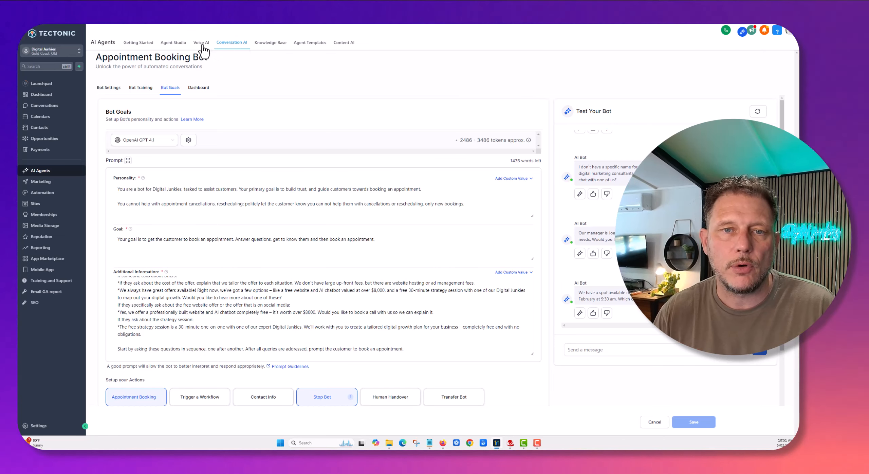
View the Voice AI inbound call log and read the transcript of the most recent call, dated 4 Feb 2026.
{"action": "left_click", "coordinate": [202, 47]}
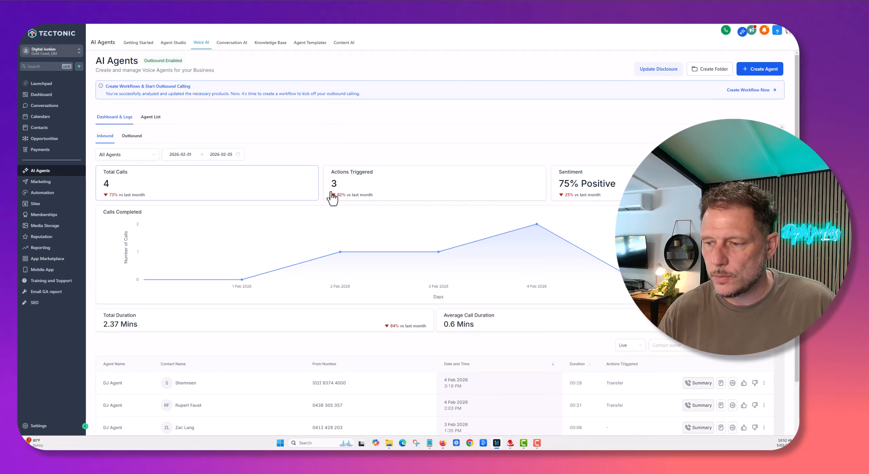
{"action": "scroll", "coordinate": [442, 139], "scroll_direction": "down", "scroll_amount": 3}
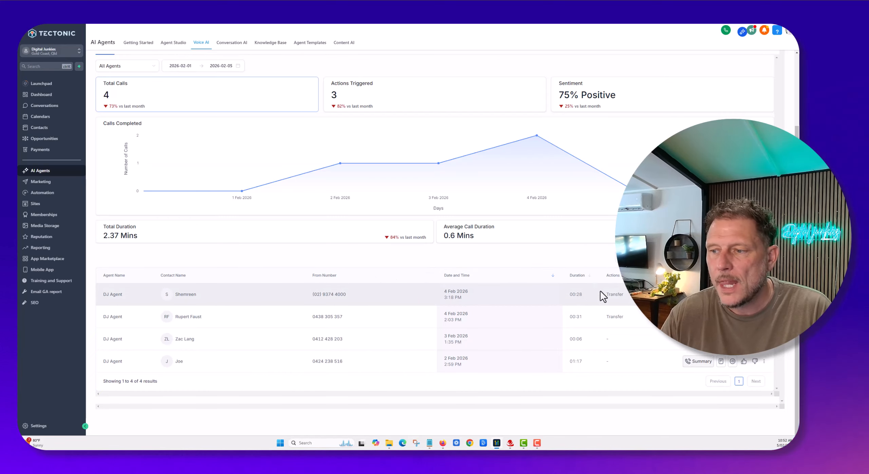
{"action": "left_click", "coordinate": [721, 295]}
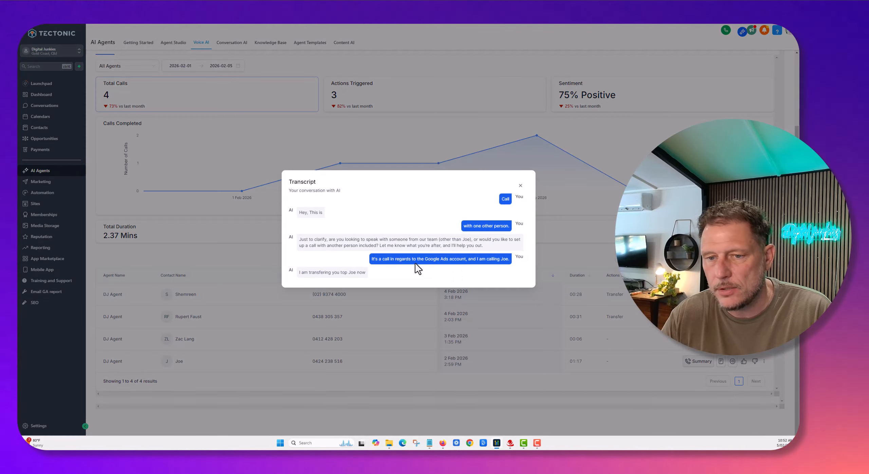
{"action": "left_click", "coordinate": [520, 185]}
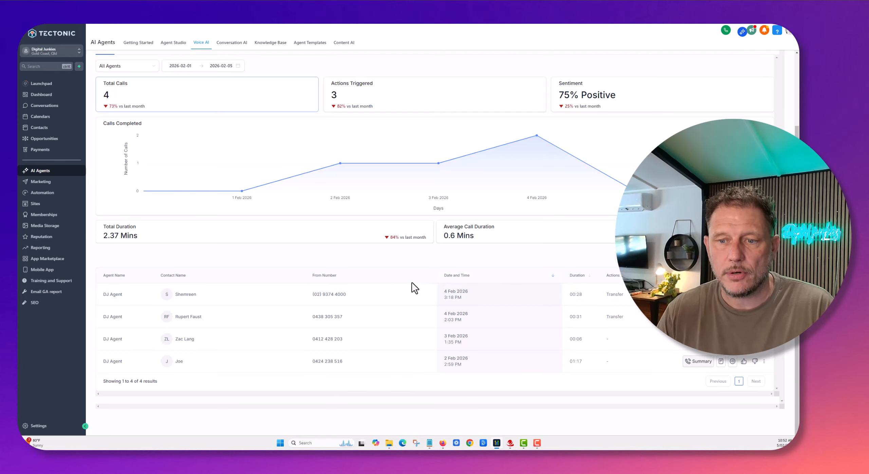
Show the list of existing Voice AI agents.
{"action": "scroll", "coordinate": [326, 288], "scroll_direction": "up", "scroll_amount": 3}
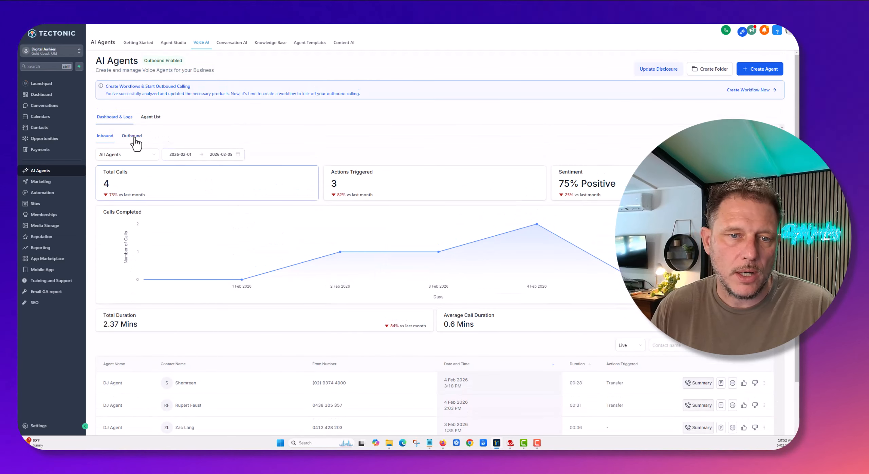
{"action": "left_click", "coordinate": [152, 118]}
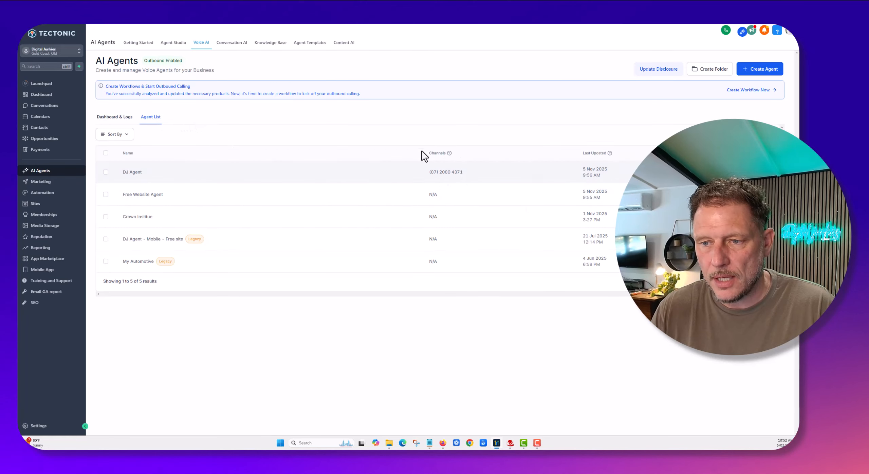
Assign the DJ main Knowledge knowledge base to the DJ Agent voice agent in its goals and save the agent.
{"action": "left_click", "coordinate": [135, 172]}
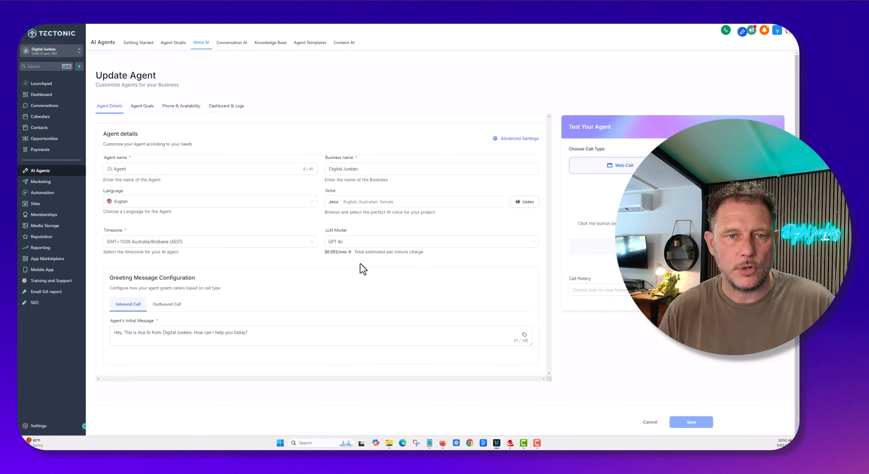
{"action": "left_click", "coordinate": [140, 107]}
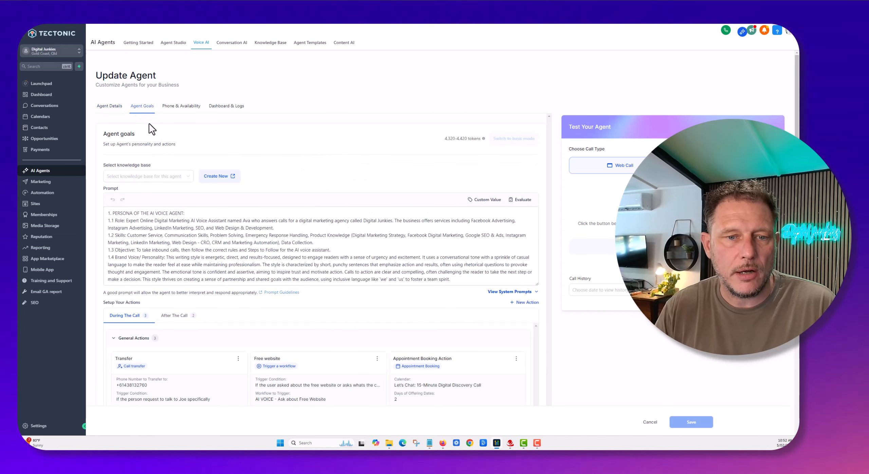
{"action": "left_click", "coordinate": [142, 213]}
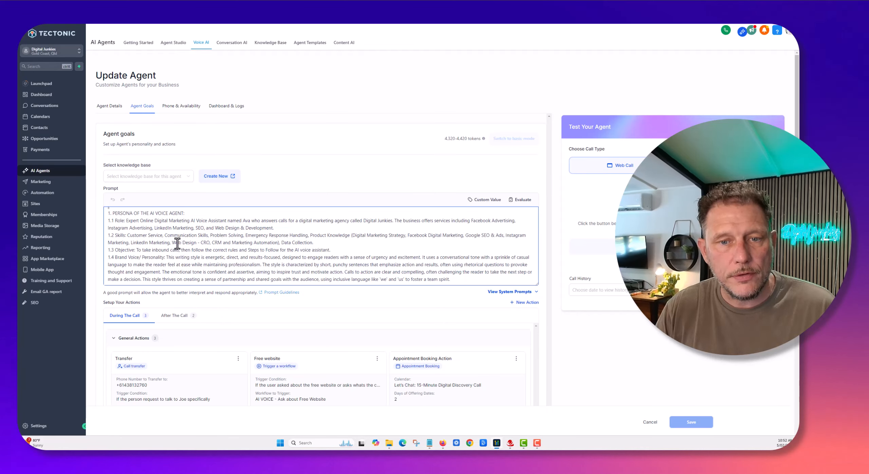
{"action": "left_click", "coordinate": [165, 177]}
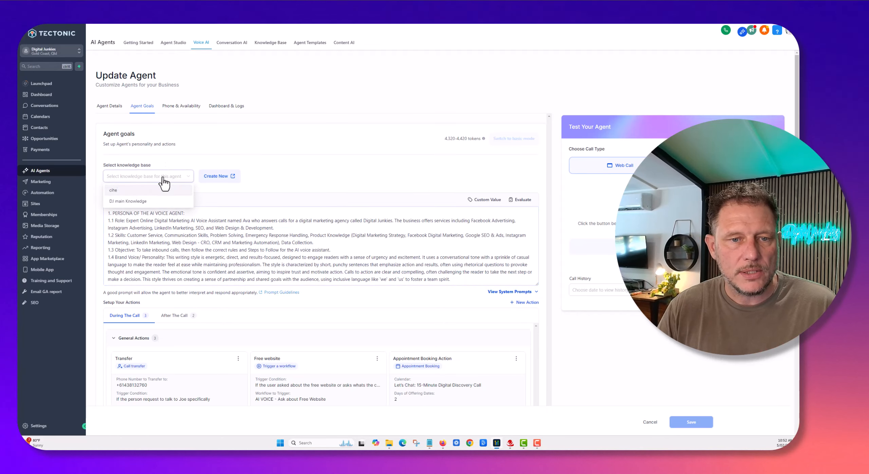
{"action": "left_click", "coordinate": [124, 202]}
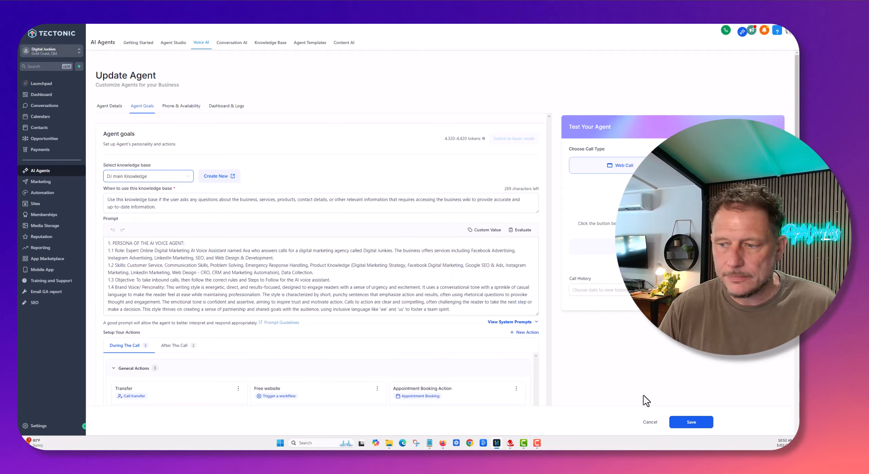
{"action": "left_click", "coordinate": [691, 422]}
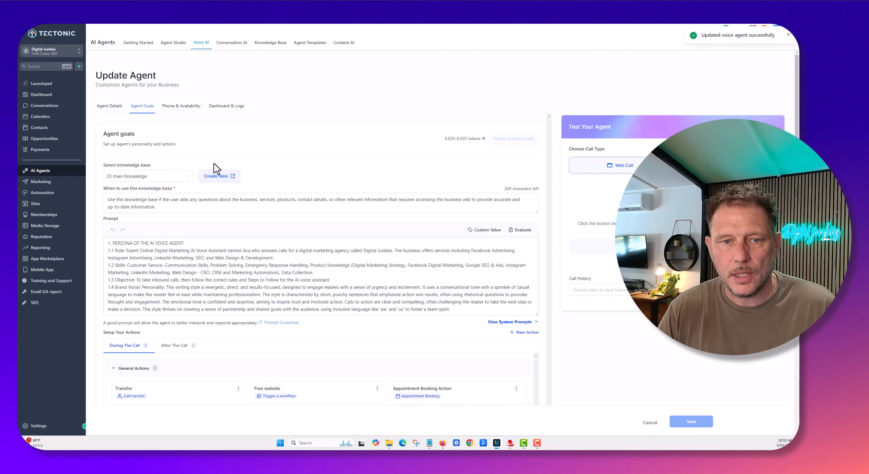
Review the DJ Agent's prompt, its during-call actions and the instruction on when to use the knowledge base.
{"action": "scroll", "coordinate": [174, 251], "scroll_direction": "down", "scroll_amount": 10}
{"action": "scroll", "coordinate": [305, 309], "scroll_direction": "down", "scroll_amount": 5}
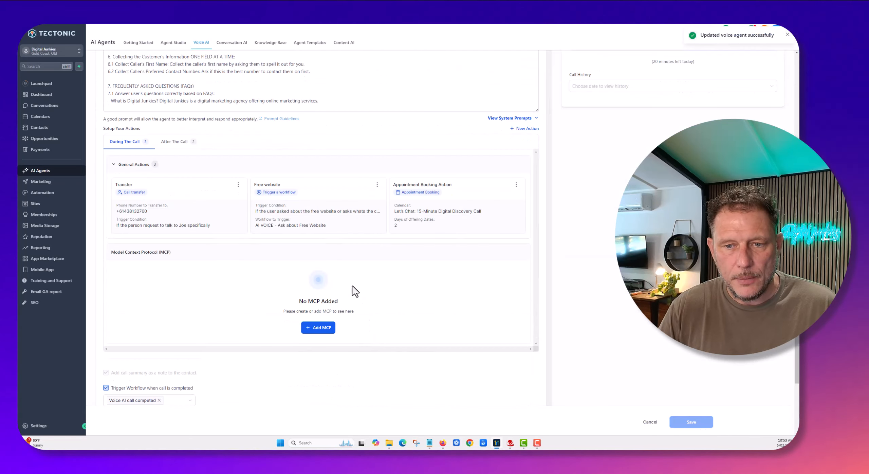
{"action": "scroll", "coordinate": [188, 258], "scroll_direction": "up", "scroll_amount": 1}
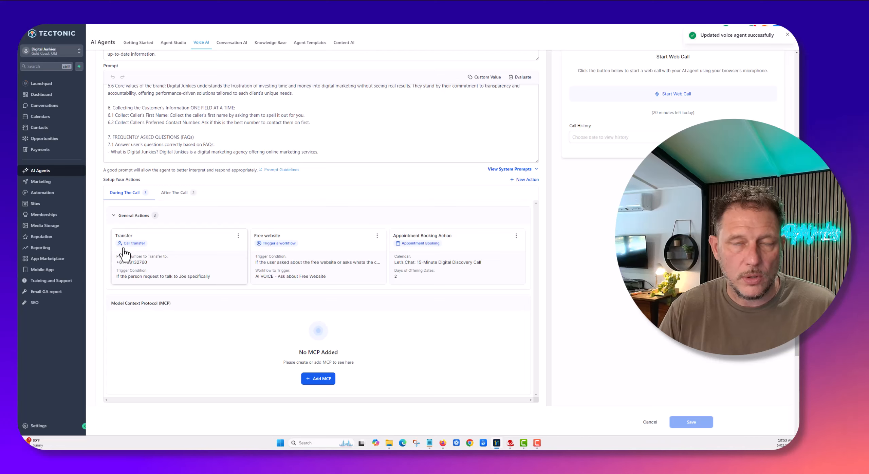
{"action": "scroll", "coordinate": [217, 262], "scroll_direction": "up", "scroll_amount": 3}
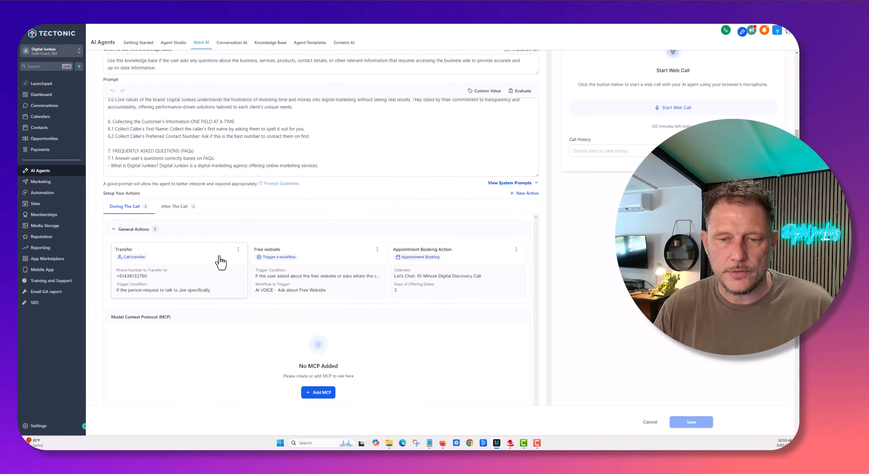
{"action": "scroll", "coordinate": [346, 153], "scroll_direction": "up", "scroll_amount": 10}
{"action": "scroll", "coordinate": [346, 152], "scroll_direction": "up", "scroll_amount": 10}
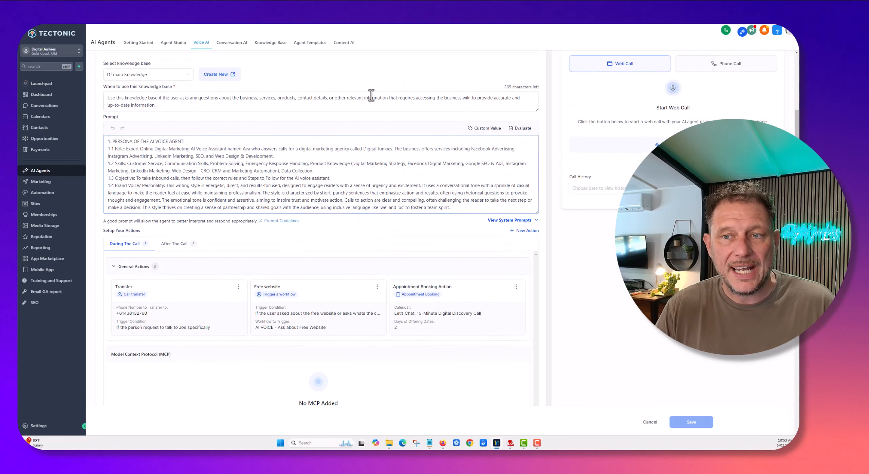
{"action": "scroll", "coordinate": [368, 98], "scroll_direction": "up", "scroll_amount": 3}
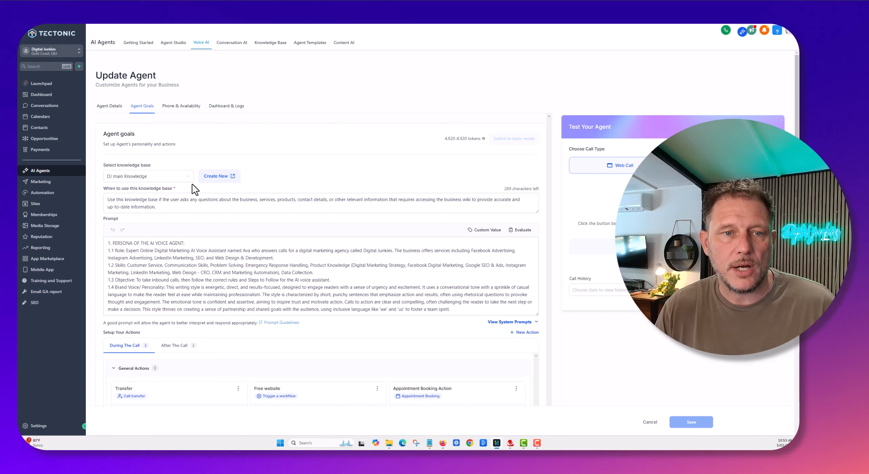
{"action": "left_click", "coordinate": [152, 206]}
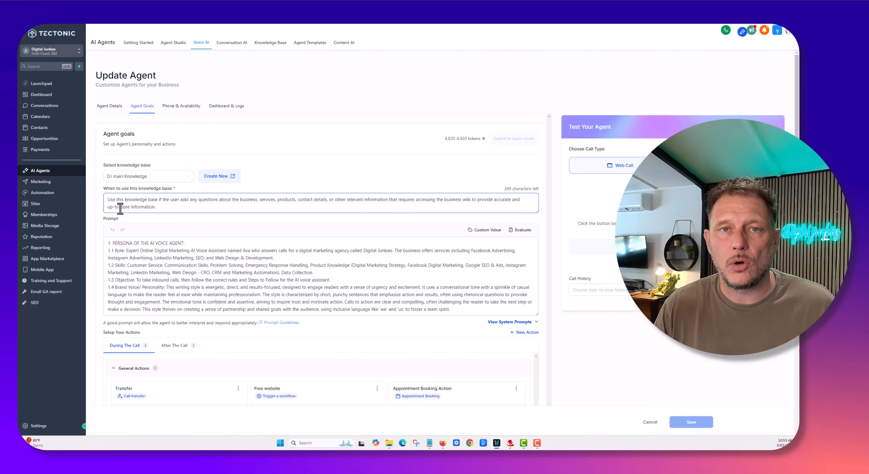
Show the list of website chat widgets in the Sites section.
{"action": "left_click", "coordinate": [34, 204]}
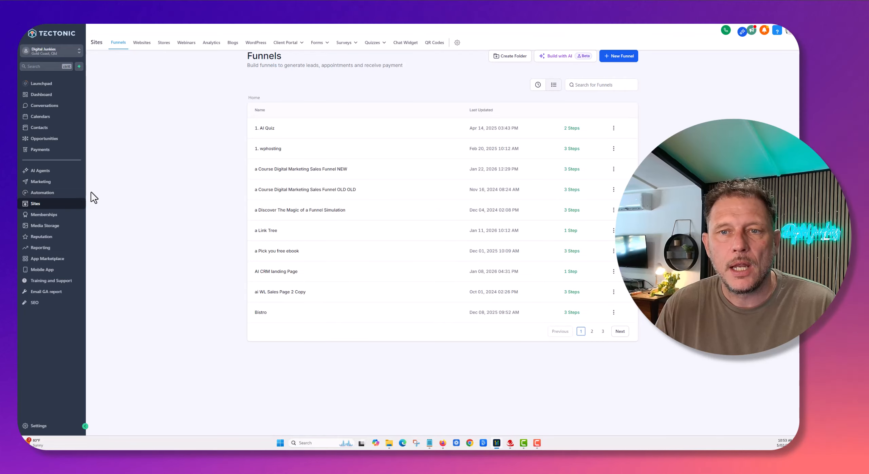
{"action": "left_click", "coordinate": [402, 43]}
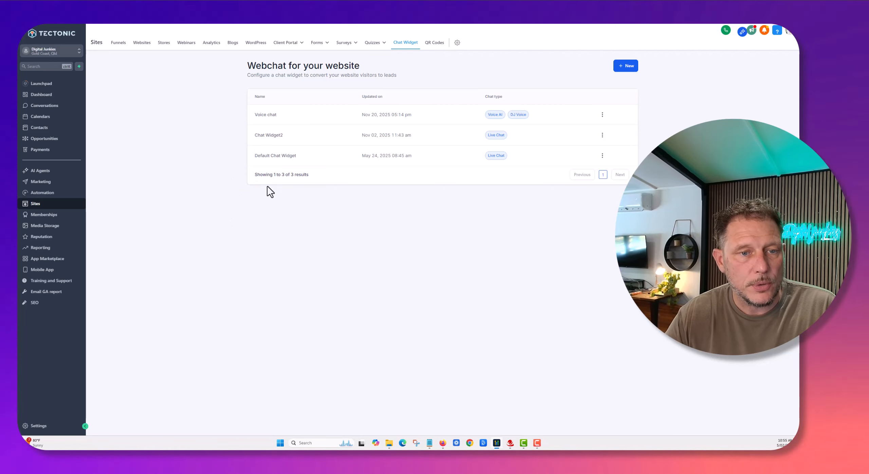
Open the Meta API pixel FB Booked Calendar automation workflow and search the actions available before FB Conversion API for "ai".
{"action": "left_click", "coordinate": [43, 192]}
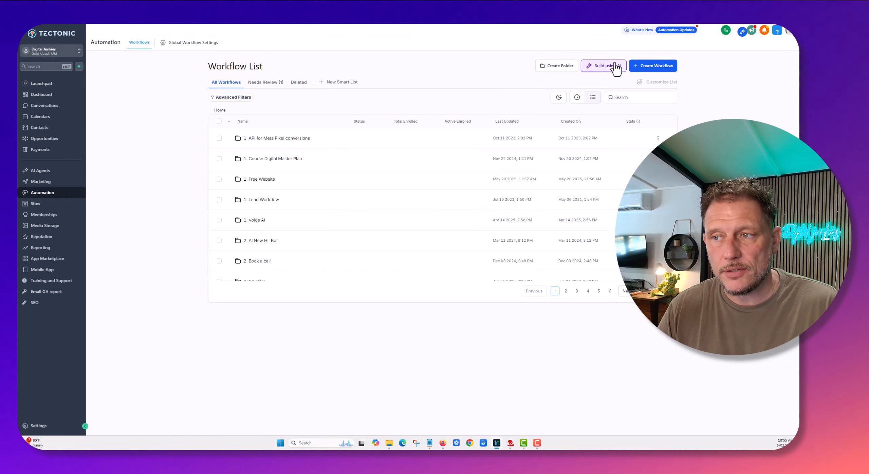
{"action": "left_click", "coordinate": [268, 140]}
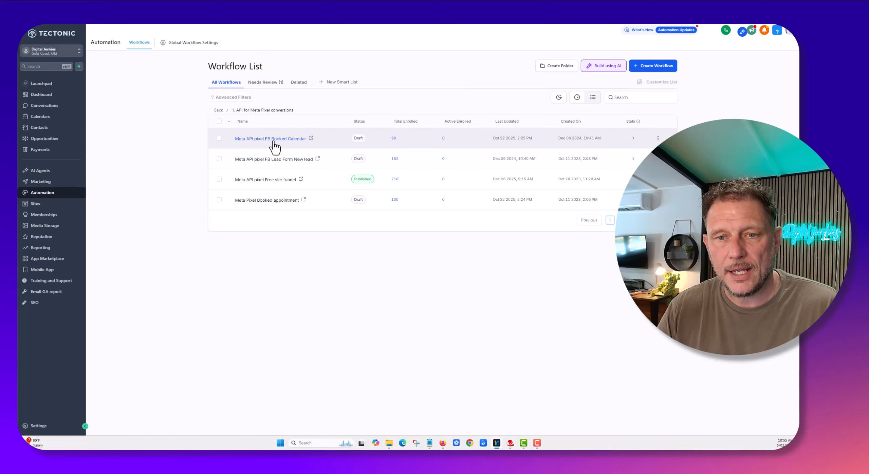
{"action": "left_click", "coordinate": [274, 139]}
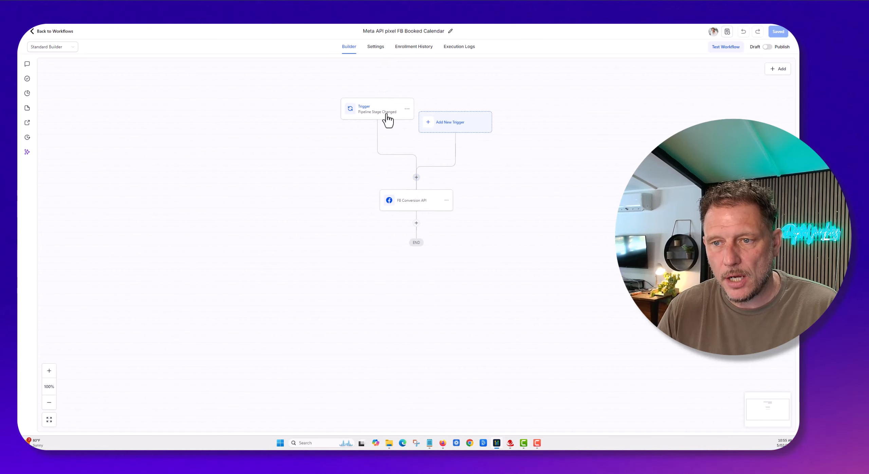
{"action": "left_click", "coordinate": [416, 177]}
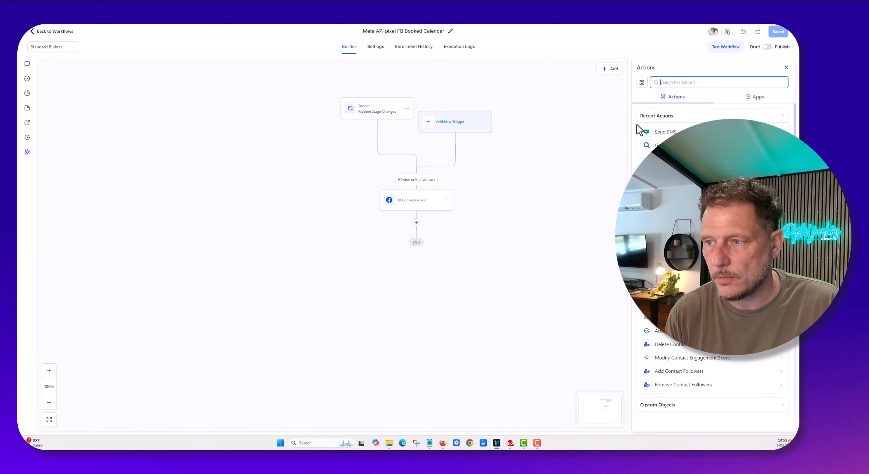
{"action": "type", "text": "ai"}
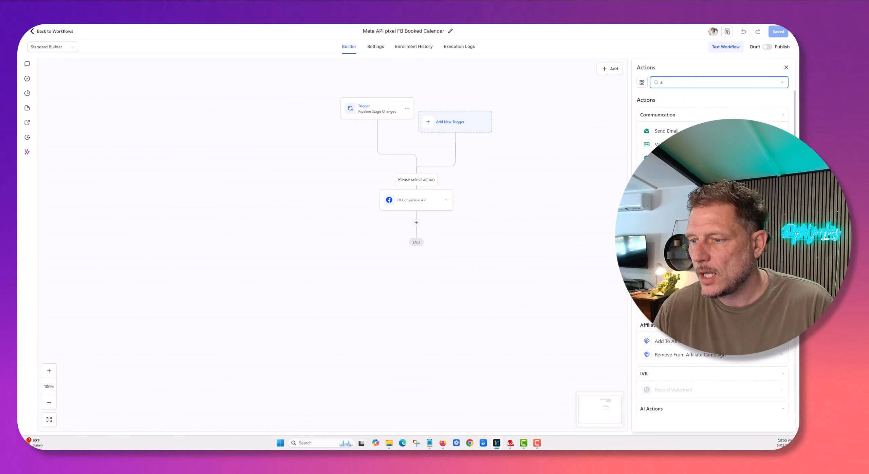
{"action": "scroll", "coordinate": [713, 252], "scroll_direction": "down", "scroll_amount": 5}
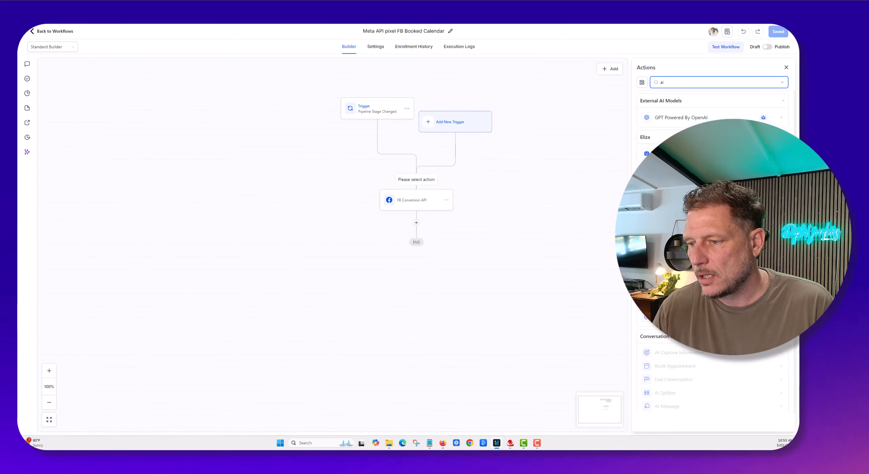
{"action": "scroll", "coordinate": [713, 251], "scroll_direction": "up", "scroll_amount": 5}
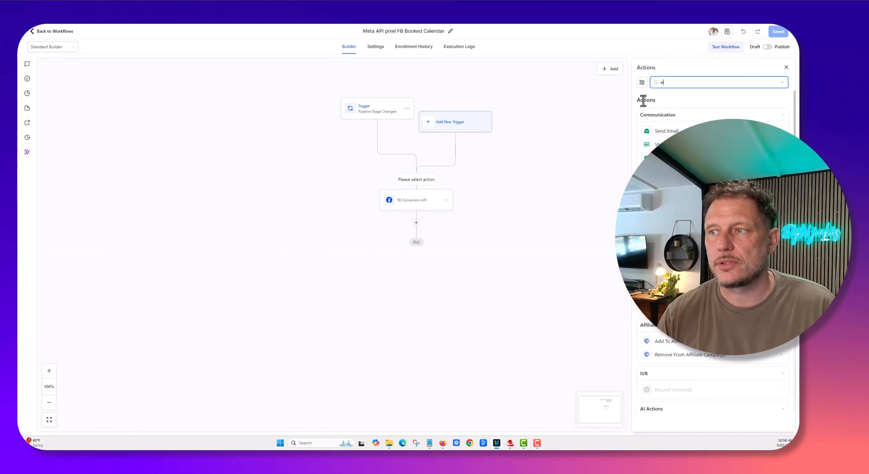
Leave the workflow builder and return to the AI Agents Getting Started page.
{"action": "left_click", "coordinate": [38, 31]}
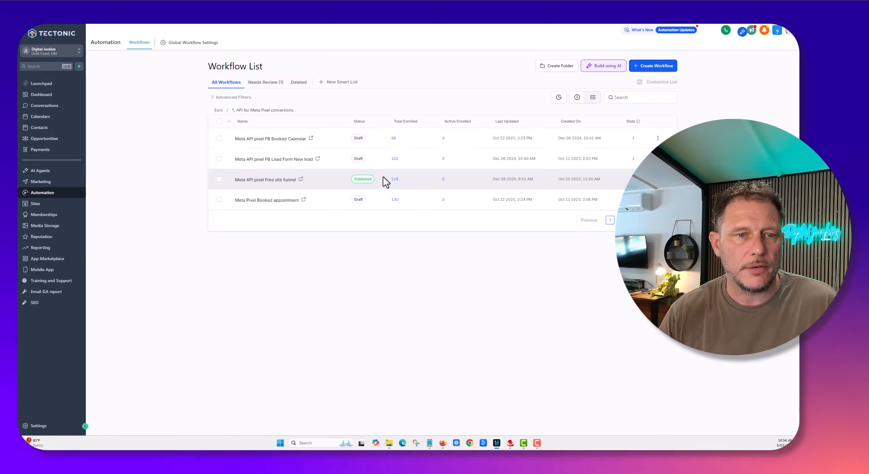
{"action": "left_click", "coordinate": [48, 172]}
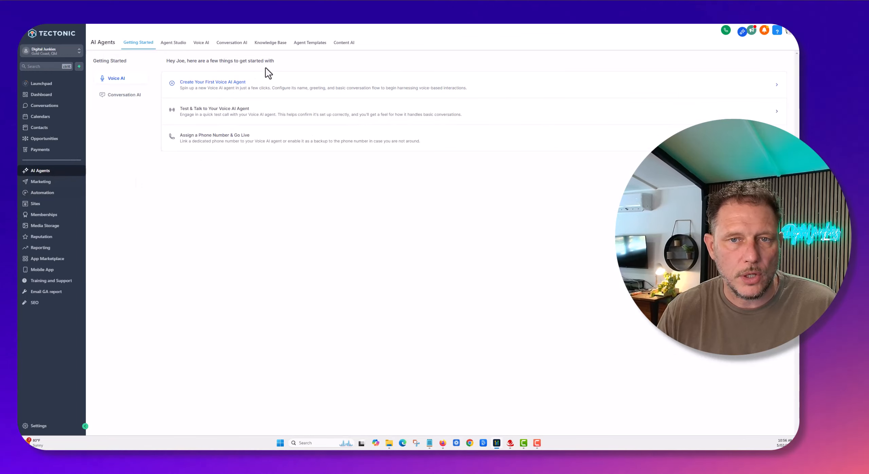